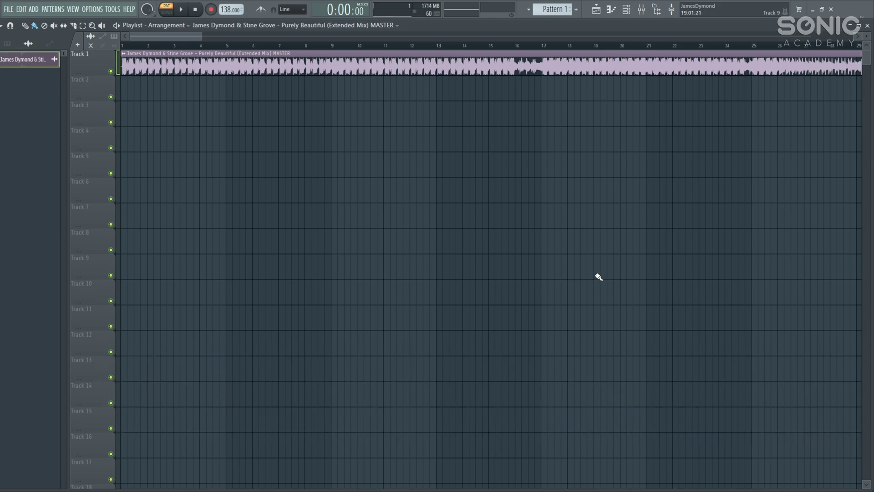
# Zoom the playlist so the full 'Purely Beautiful (Extended Mix) MASTER' clip fits with a tall Track 1
pyautogui.scroll(-5, 599, 277)
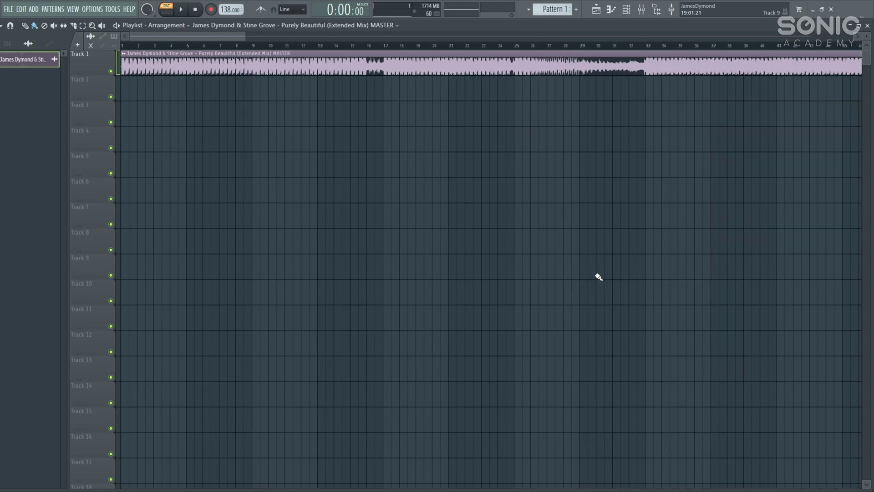
pyautogui.scroll(-5, 599, 277)
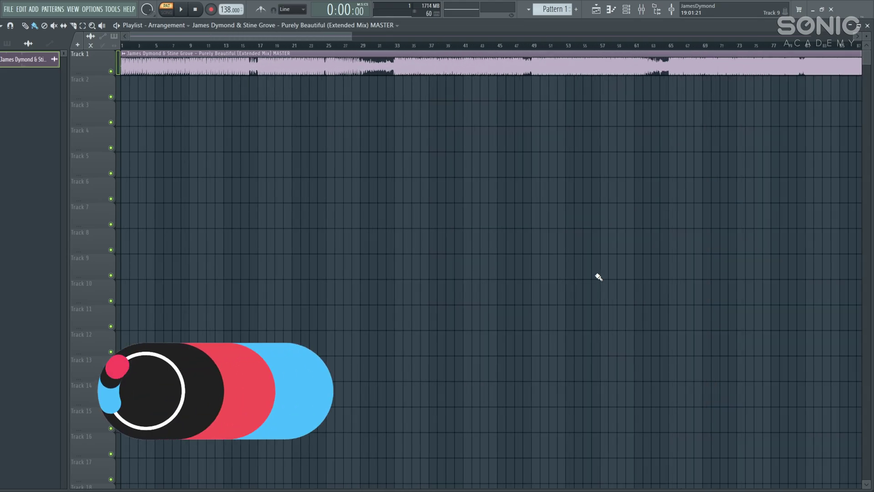
pyautogui.scroll(-5, 599, 276)
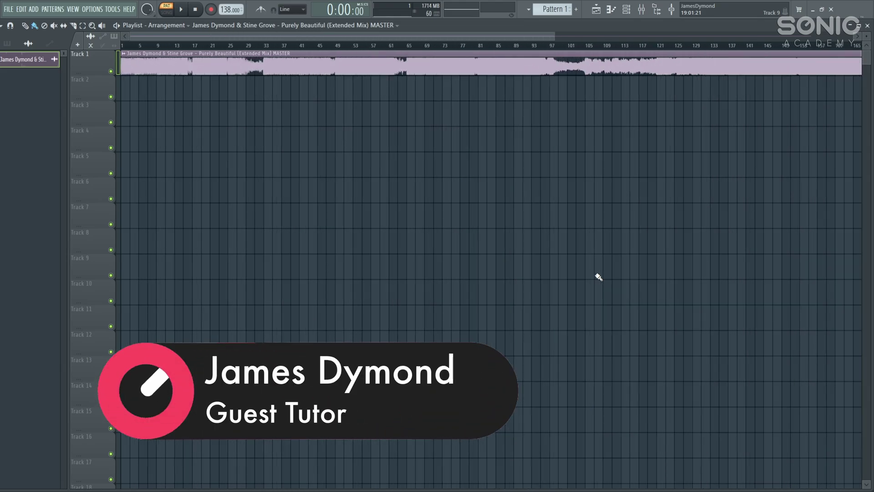
pyautogui.scroll(3, 599, 277)
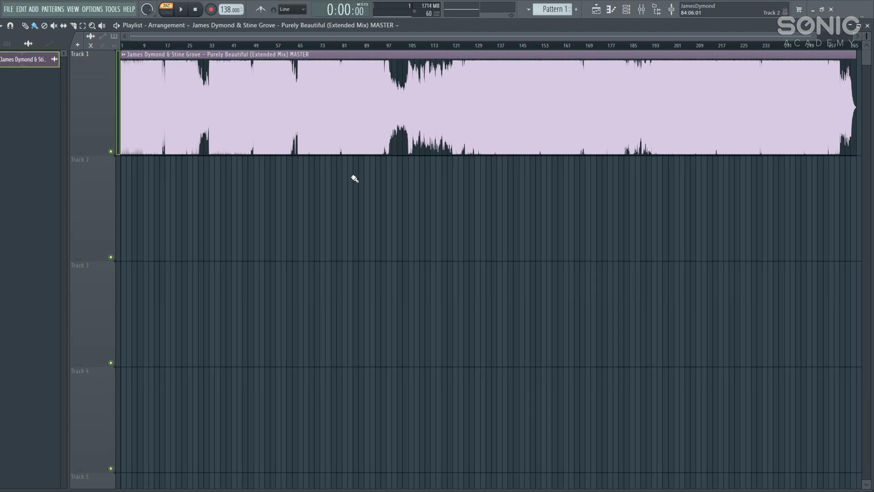
pyautogui.scroll(-2, 355, 178)
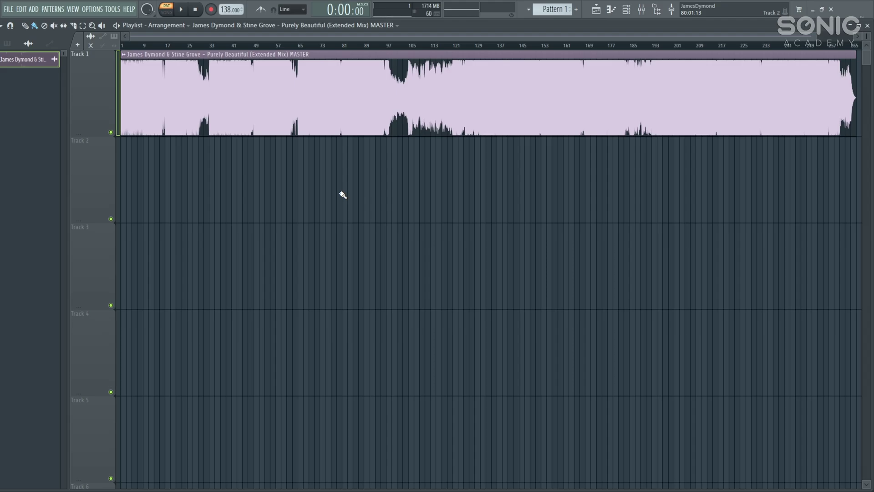
pyautogui.scroll(-1, 254, 192)
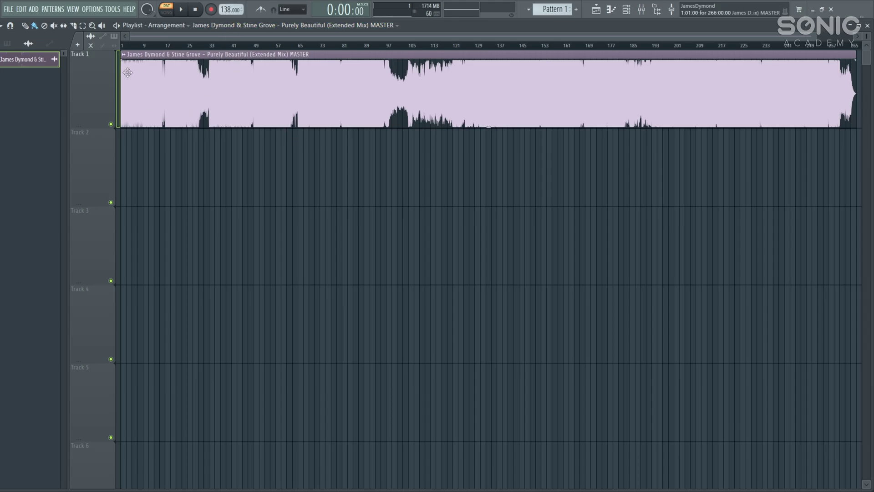
# Extract drums, bass, instruments and vocals stems from the song clip, muting the source track
pyautogui.click(127, 57)
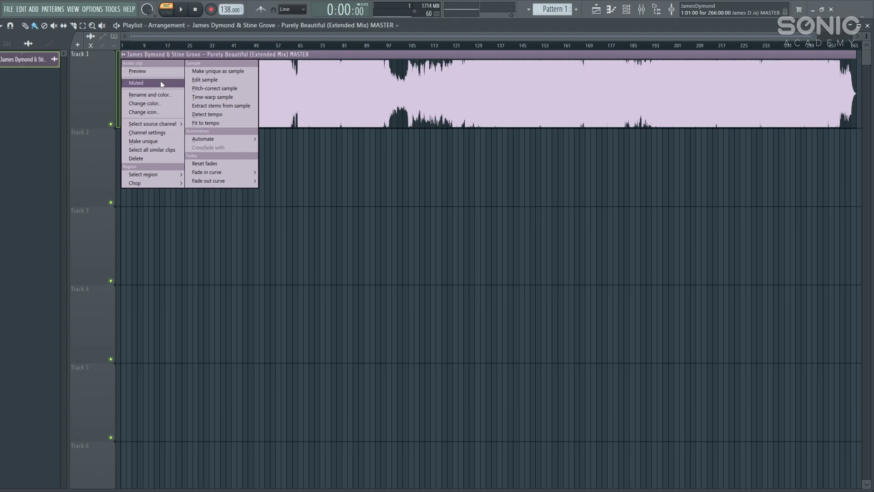
pyautogui.click(237, 105)
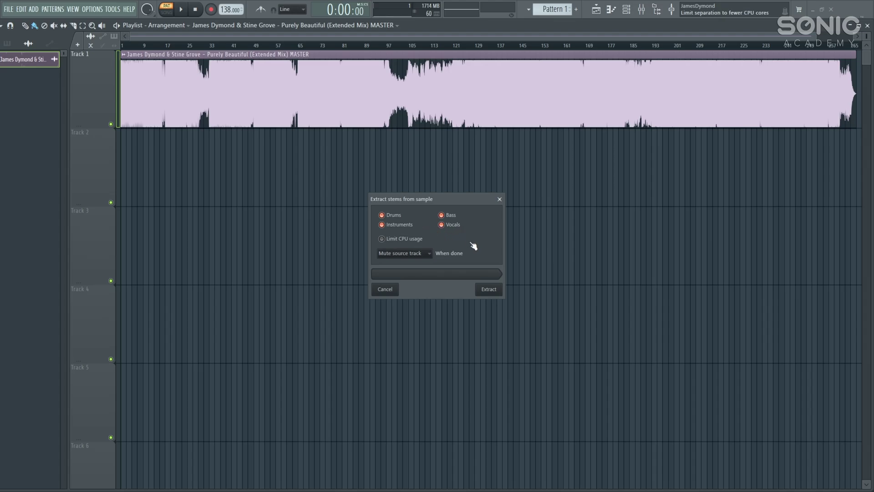
pyautogui.click(490, 290)
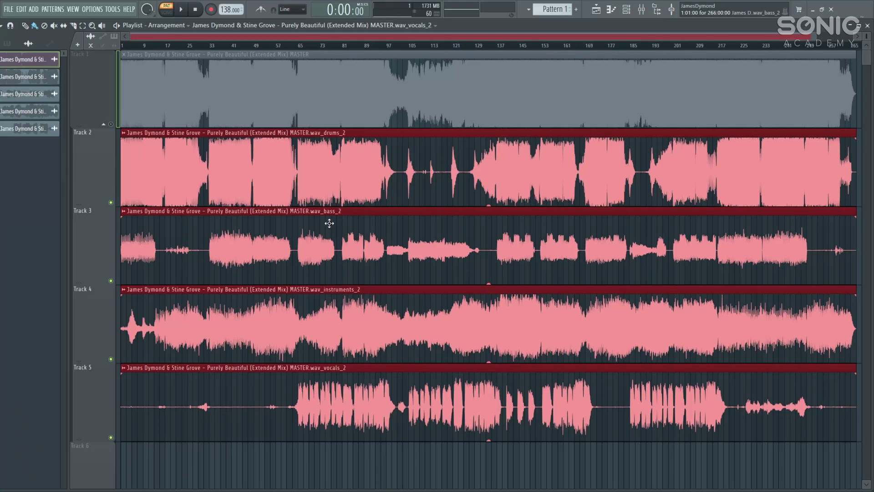
# Deselect the new stem clips, solo the drums stem on Track 2, and switch to Song mode
pyautogui.click(335, 459)
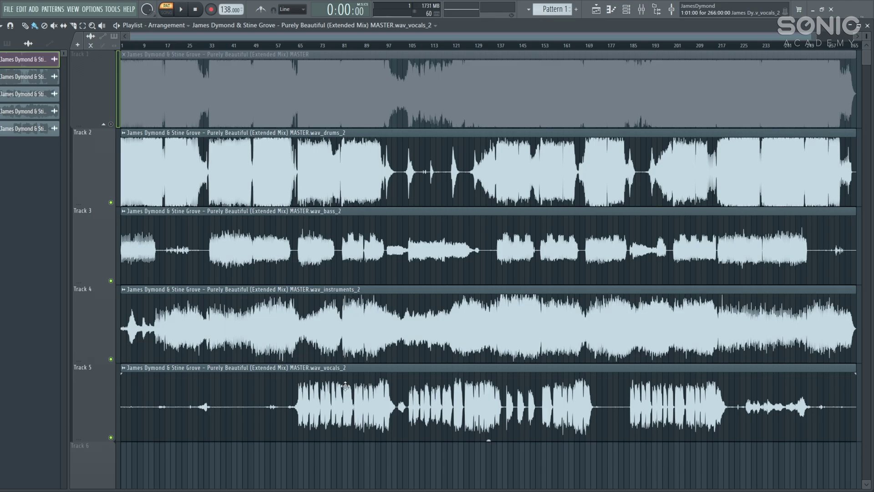
pyautogui.keyDown('ctrl'); pyautogui.click(111, 202); pyautogui.keyUp('ctrl')
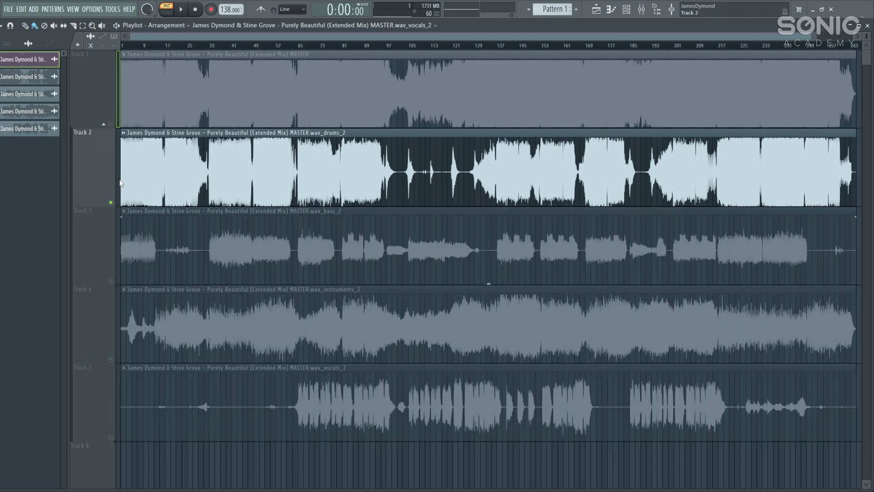
pyautogui.click(166, 12)
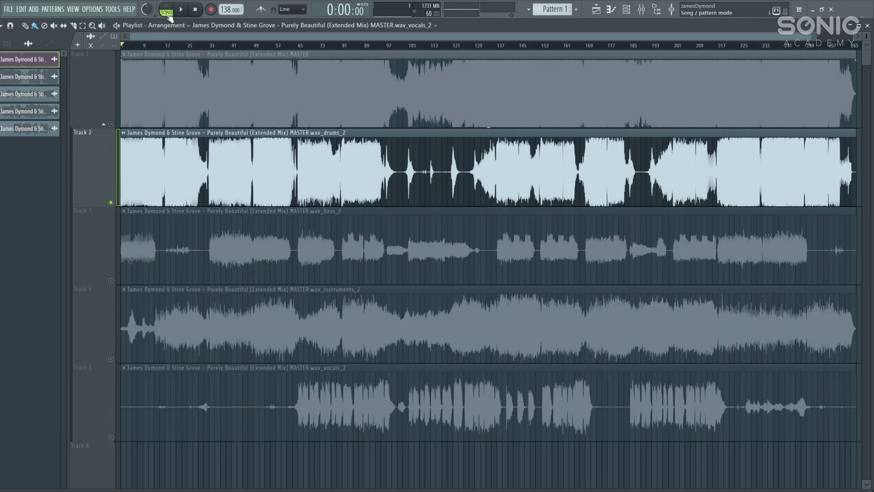
# Play the arrangement, jumping ahead to around bars 21, 41 and 55, then stop
pyautogui.press('space')
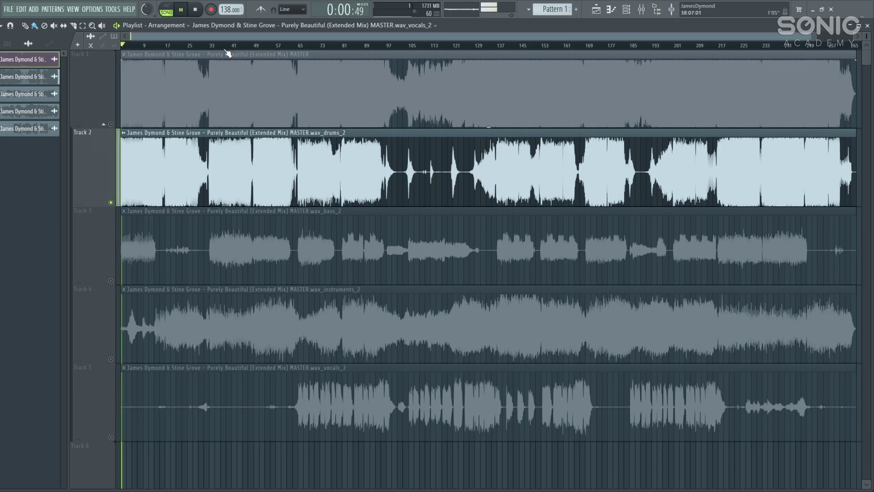
pyautogui.click(178, 46)
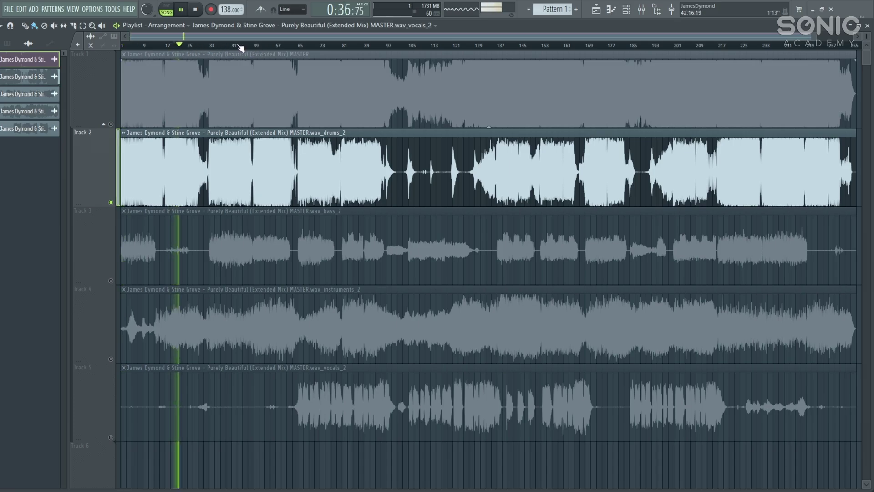
pyautogui.click(238, 45)
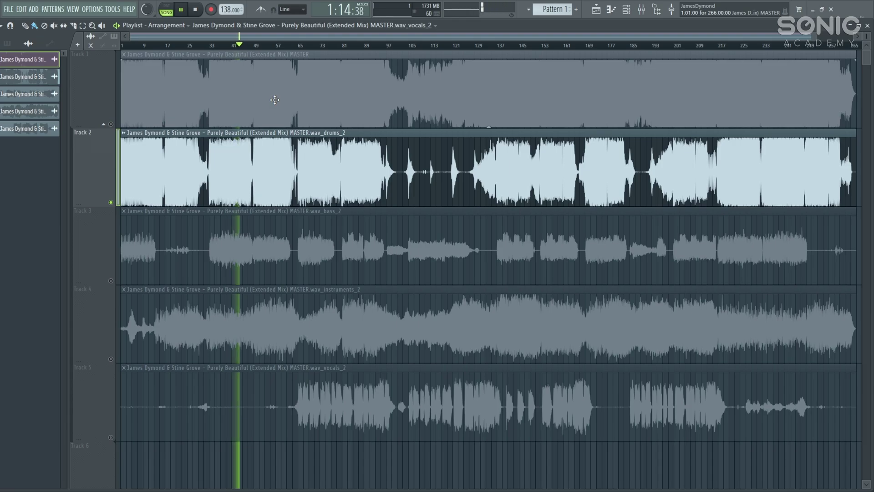
pyautogui.click(268, 45)
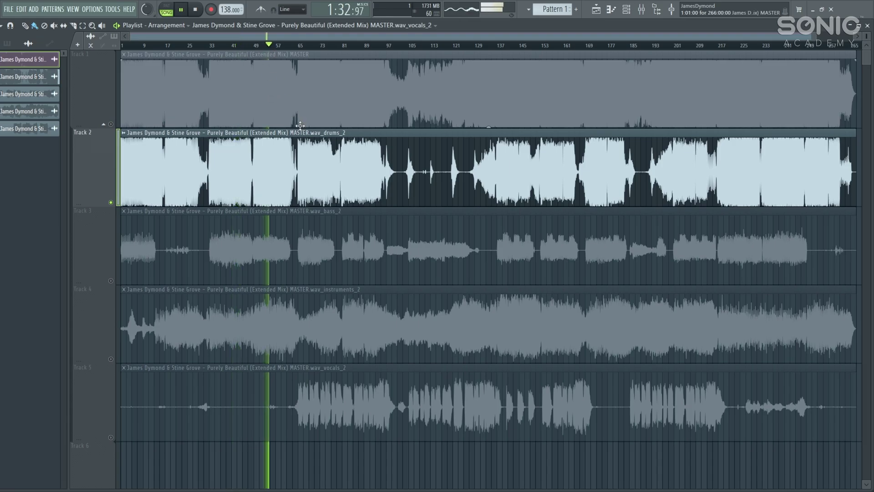
pyautogui.press('space')
pyautogui.scroll(-1, 281, 126)
pyautogui.scroll(-1, 281, 126)
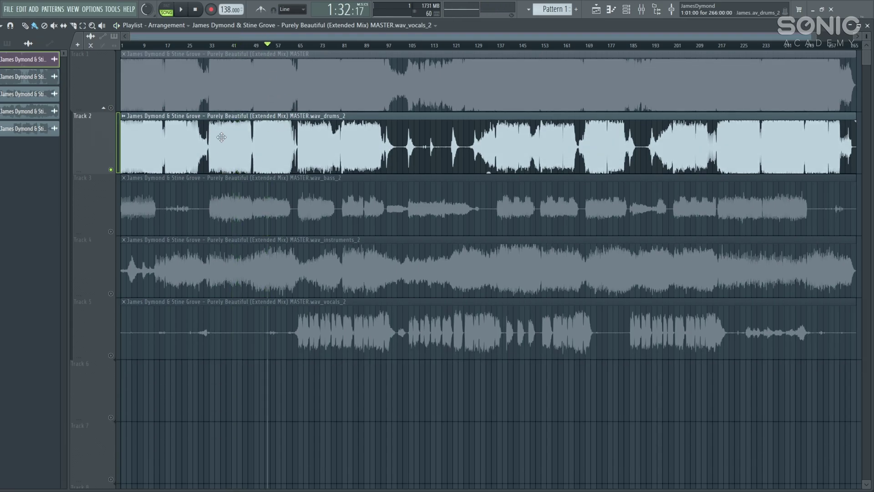
# Solo the original full-song track and play it from bar 33
pyautogui.click(105, 107)
pyautogui.click(218, 46)
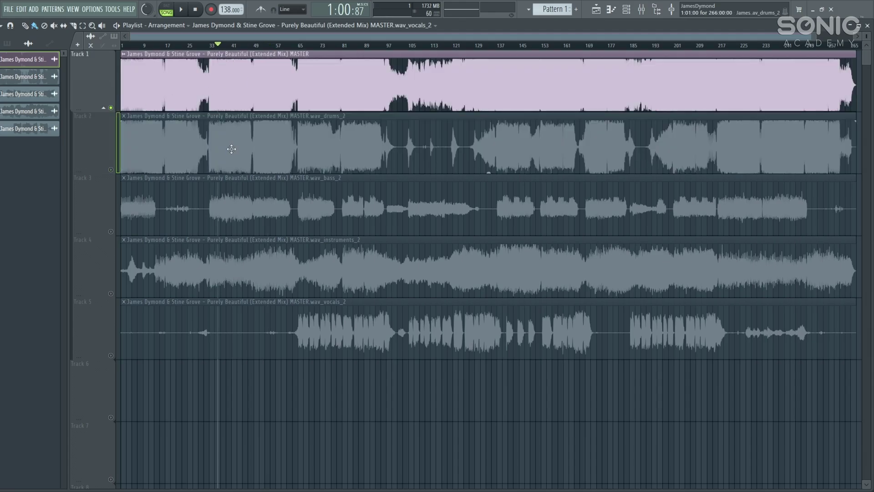
pyautogui.press('space')
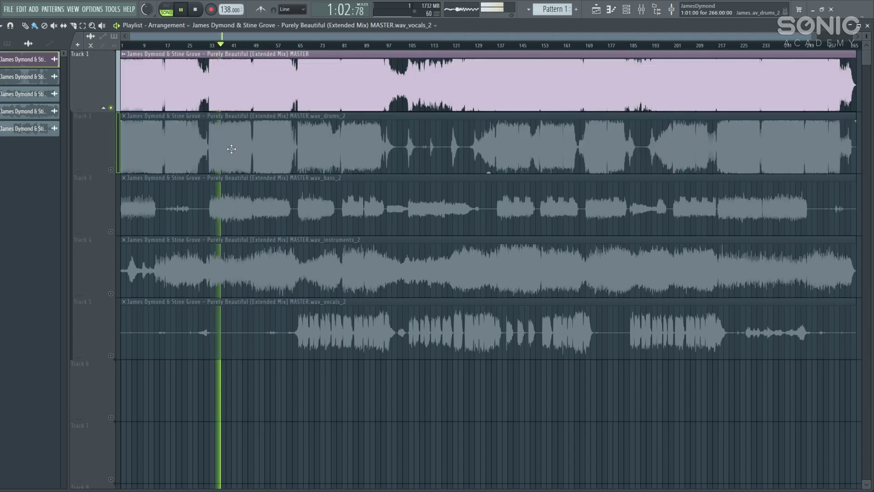
pyautogui.press('space')
# Solo the drums stem on Track 2 and play it from bar 33
pyautogui.rightClick(111, 169)
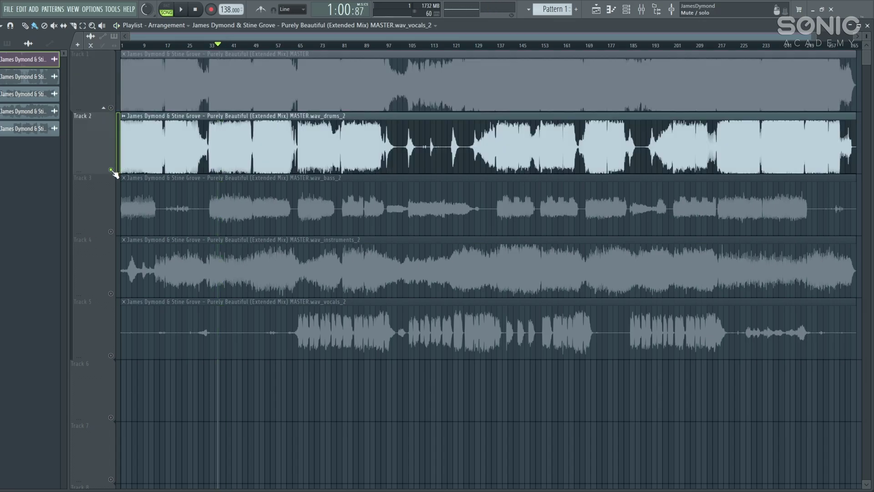
pyautogui.press('space')
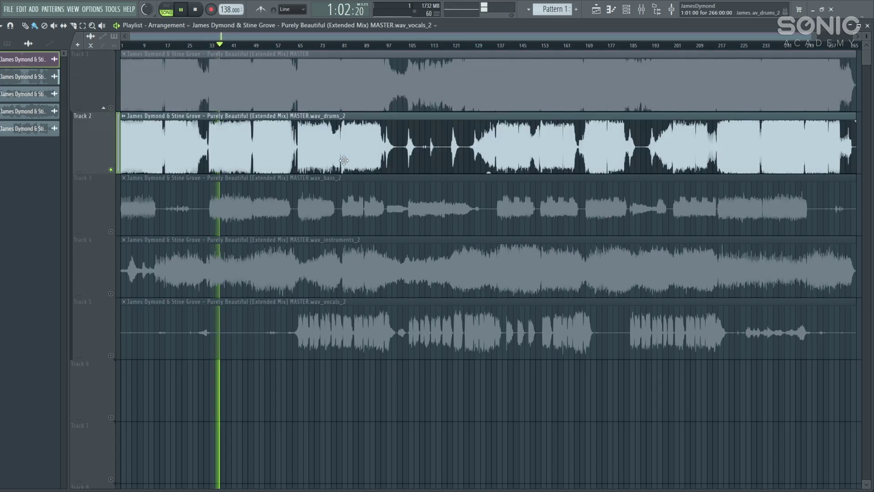
pyautogui.press('space')
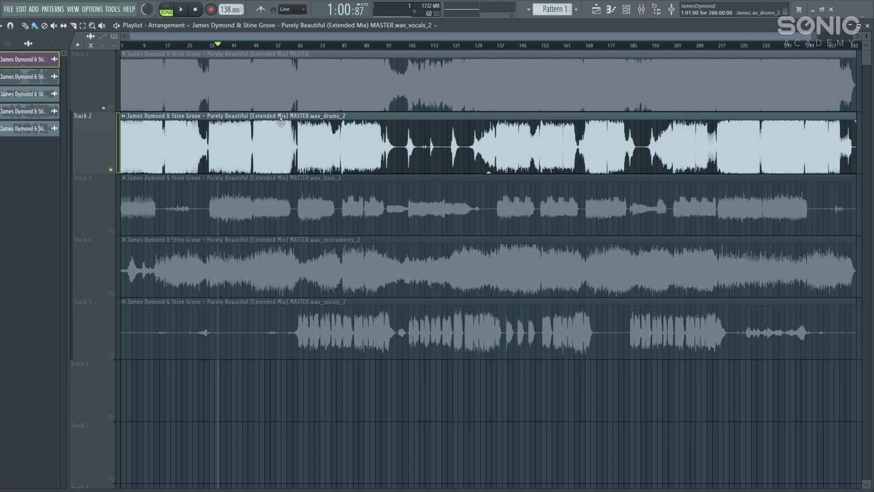
# Solo the bass stem on Track 3 and listen to it alone
pyautogui.rightClick(111, 231)
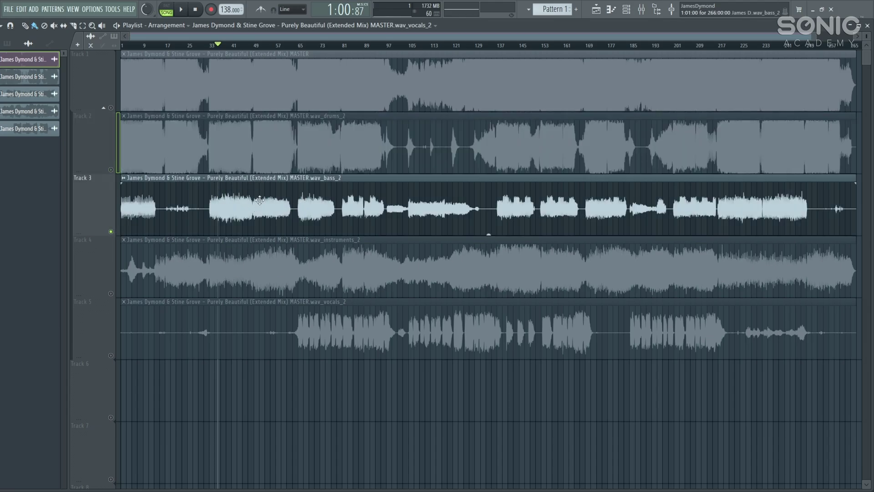
pyautogui.press('space')
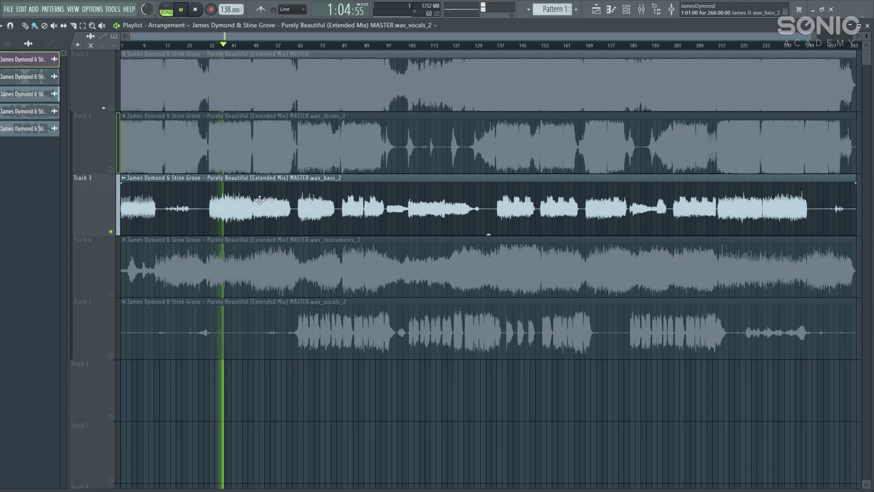
pyautogui.press('space')
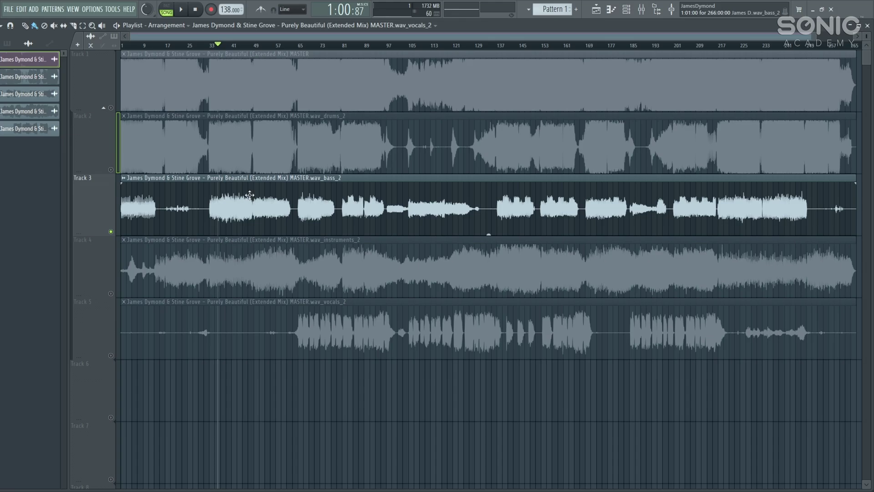
# Solo the instruments stem on Track 4 and listen to it alone
pyautogui.rightClick(112, 294)
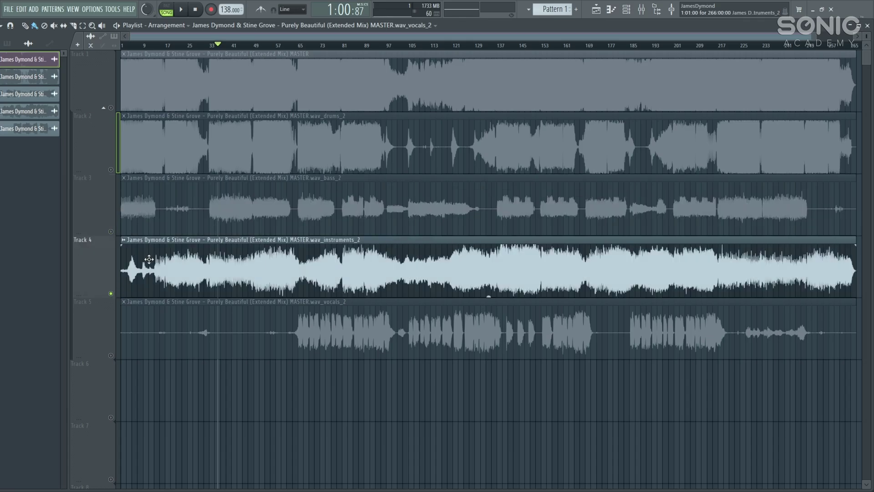
pyautogui.press('space')
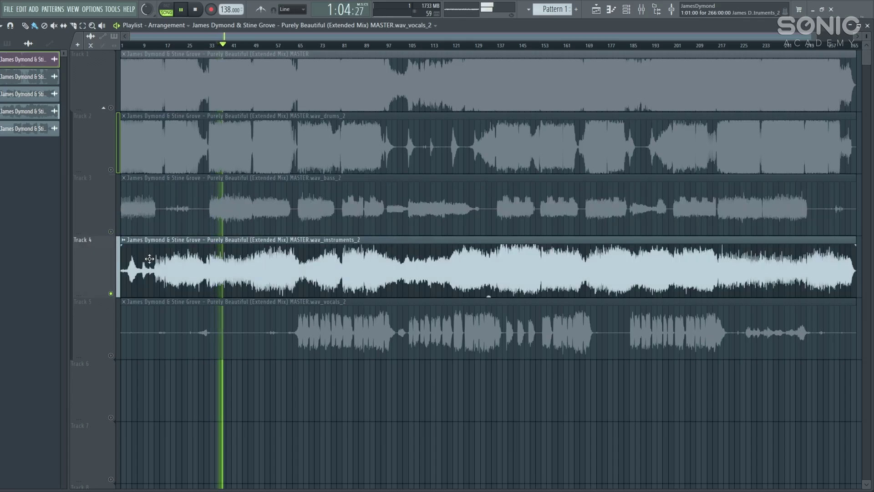
pyautogui.press('space')
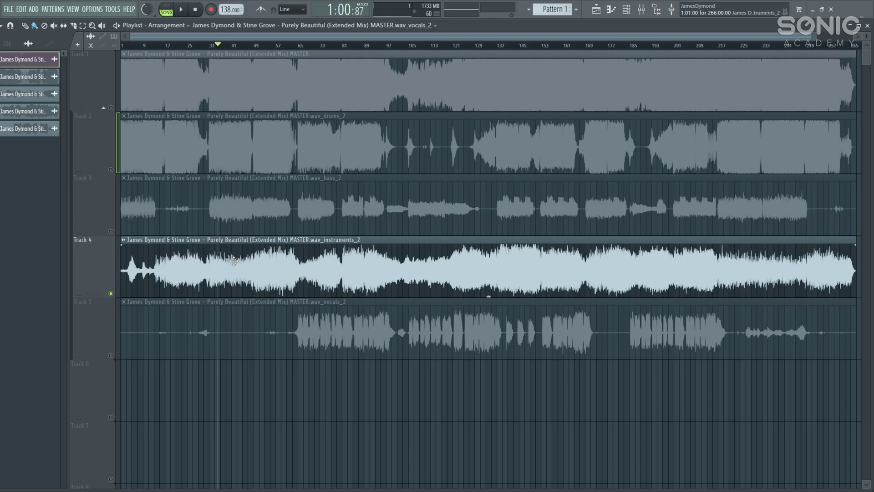
# Add the bass back and play bass and instruments stems together
pyautogui.click(111, 231)
pyautogui.press('space')
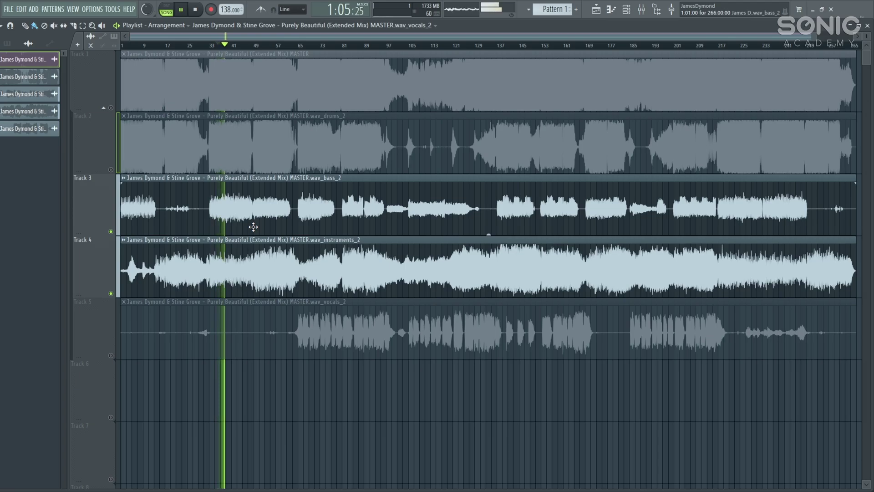
pyautogui.press('space')
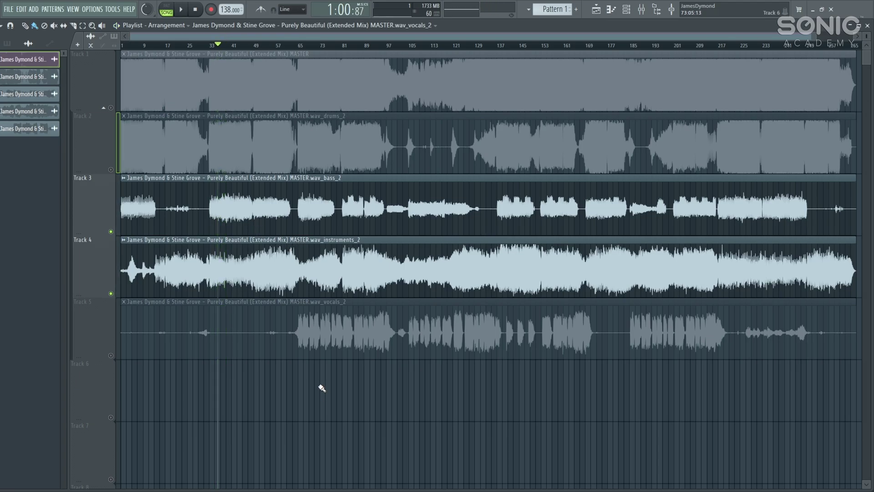
# Solo the vocals stem on Track 5, play it from bar 62, then move to bar 73
pyautogui.rightClick(111, 356)
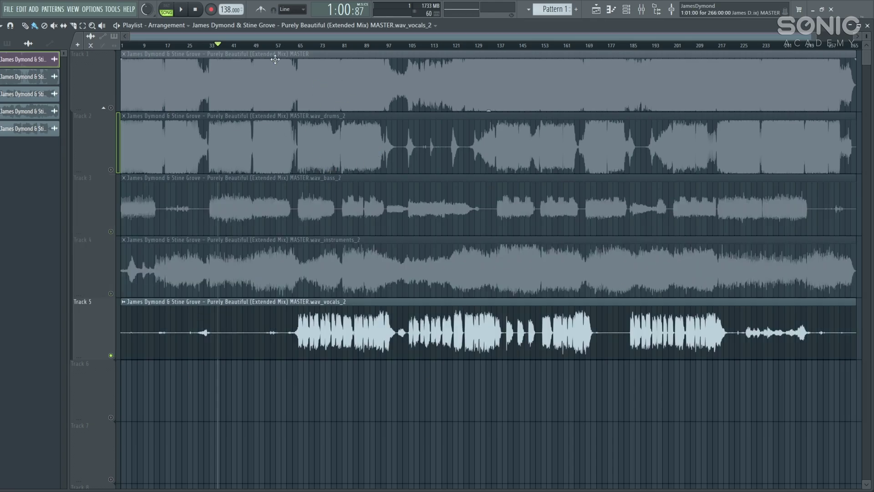
pyautogui.click(296, 46)
pyautogui.press('space')
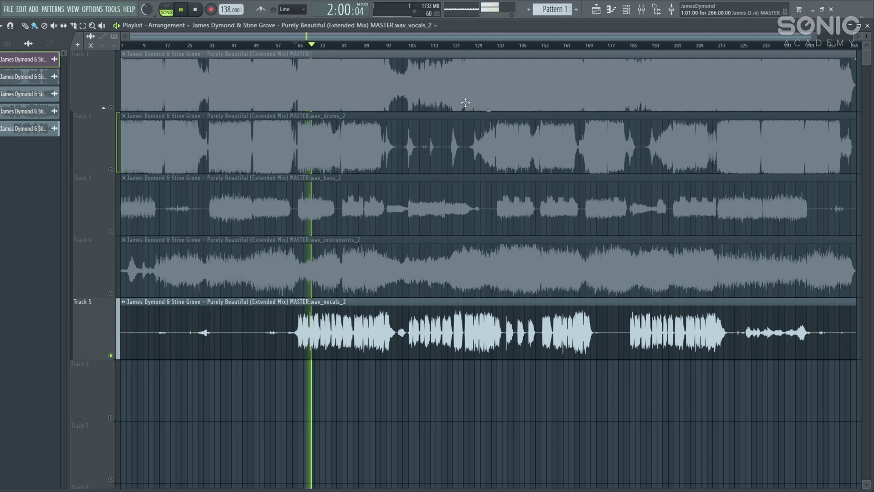
pyautogui.press('space')
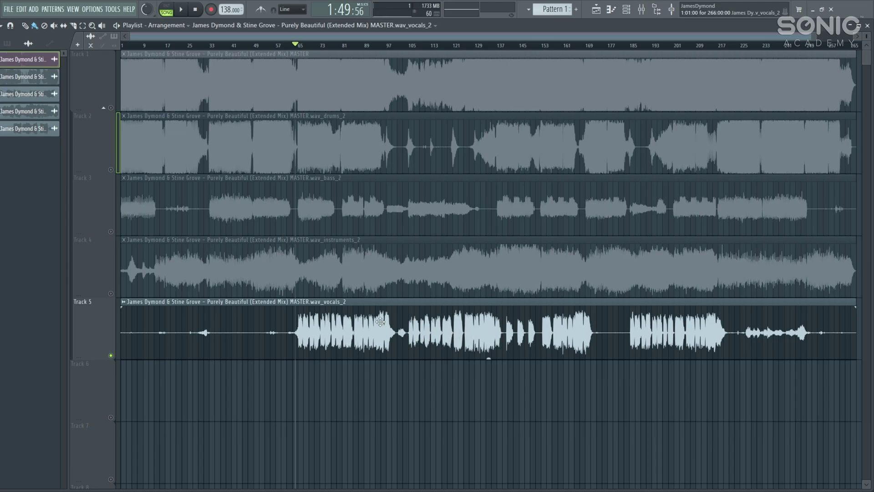
pyautogui.click(323, 45)
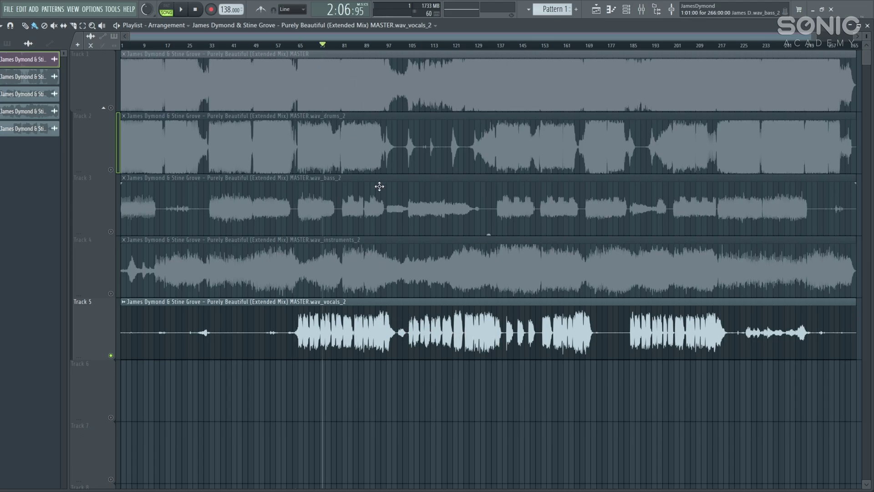
# Solo the drums stem, then unmute the bass, instruments and vocals stems alongside it
pyautogui.rightClick(111, 170)
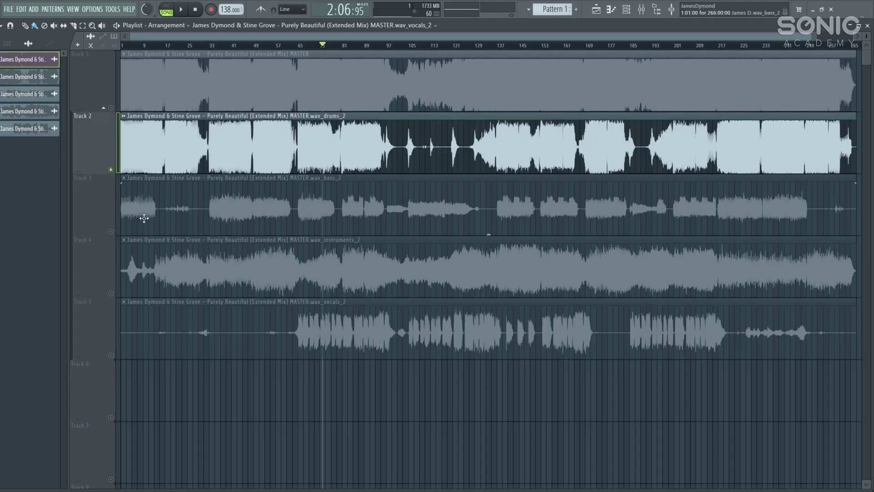
pyautogui.click(111, 231)
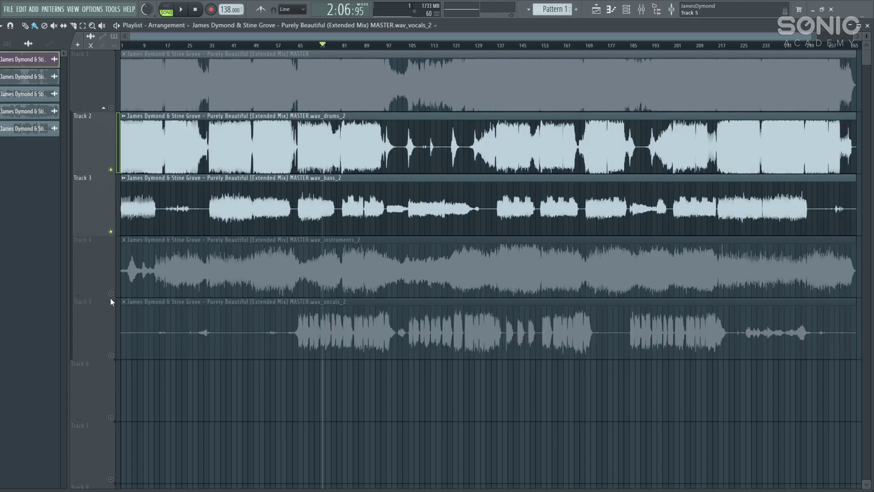
pyautogui.click(110, 294)
pyautogui.click(111, 355)
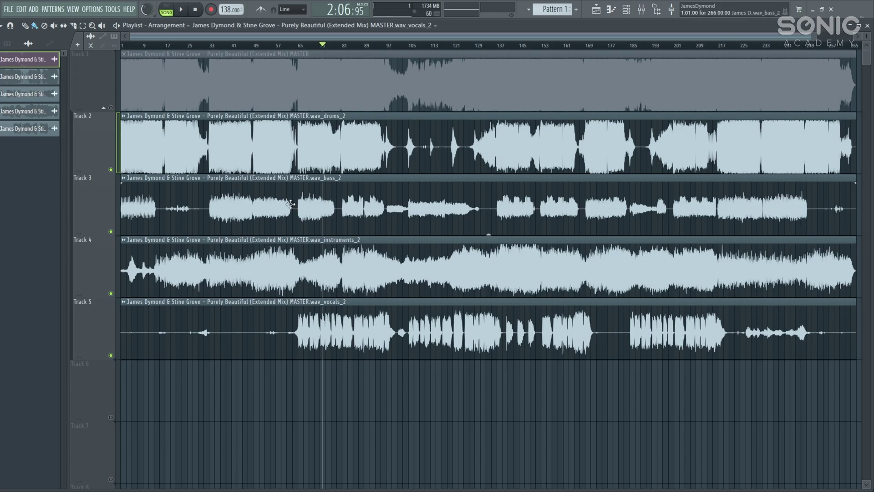
# Play all four stems together from bar 64 while shrinking the track rows
pyautogui.click(296, 45)
pyautogui.press('space')
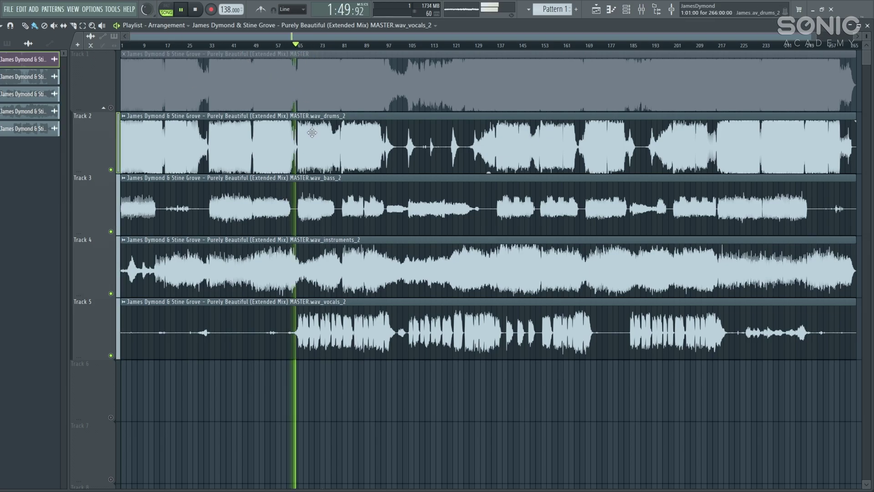
pyautogui.scroll(-1, 310, 133)
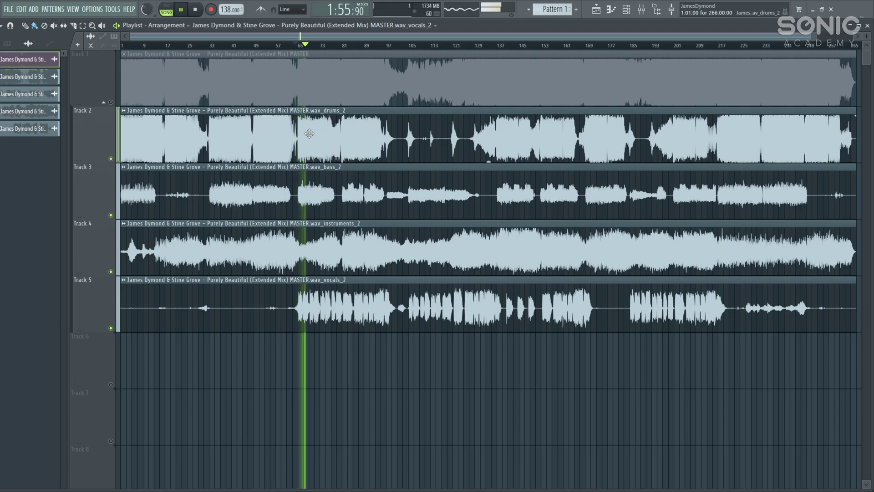
pyautogui.press('space')
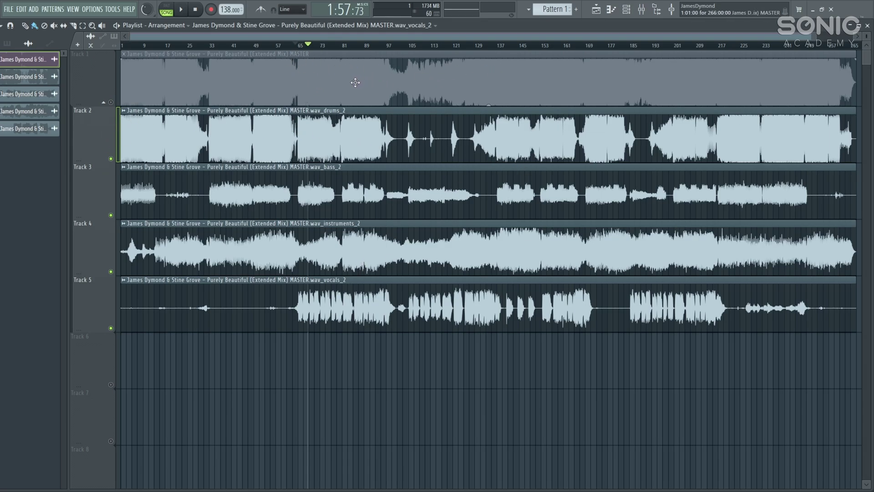
# Play from bar 64 and switch to the soloed original full-mix Track 1 for comparison
pyautogui.click(296, 45)
pyautogui.press('space')
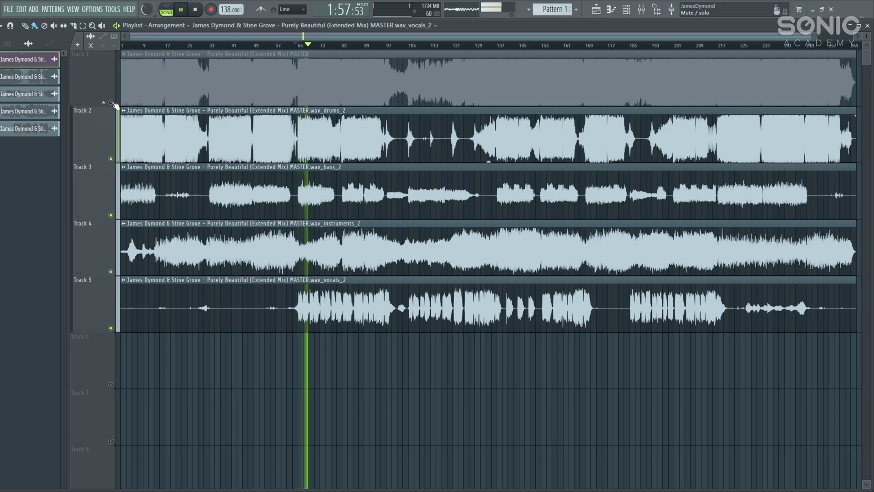
pyautogui.rightClick(112, 103)
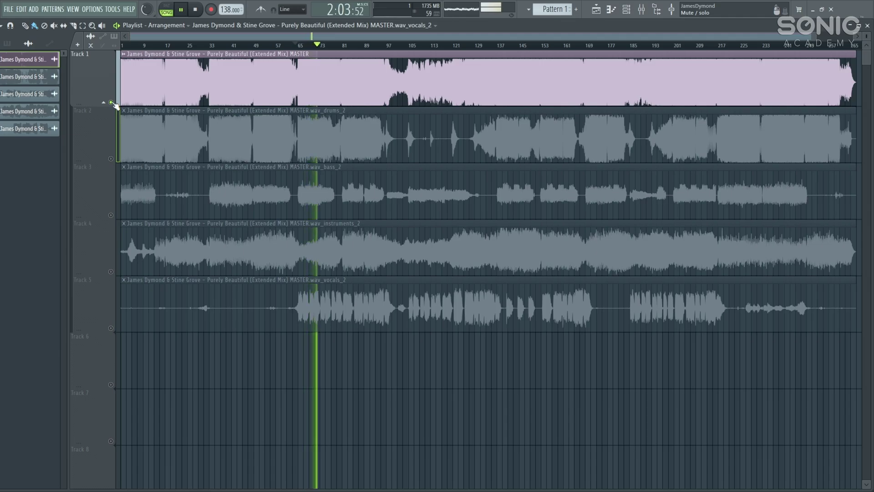
pyautogui.press('space')
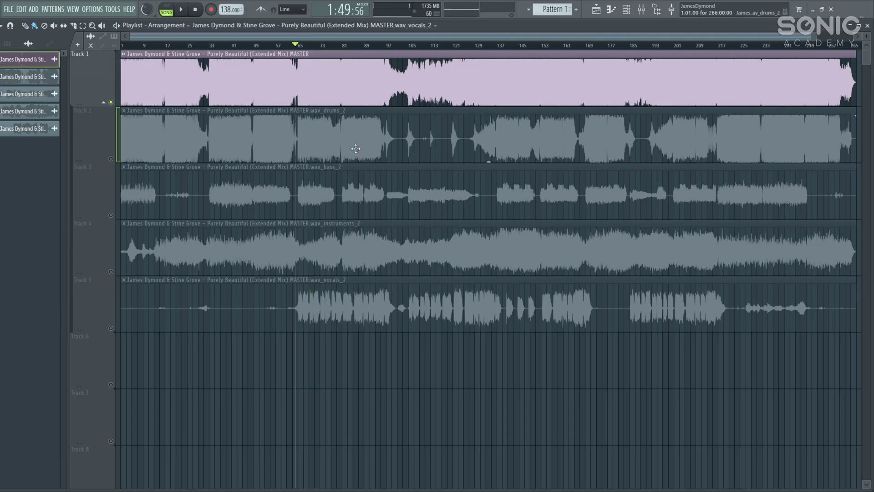